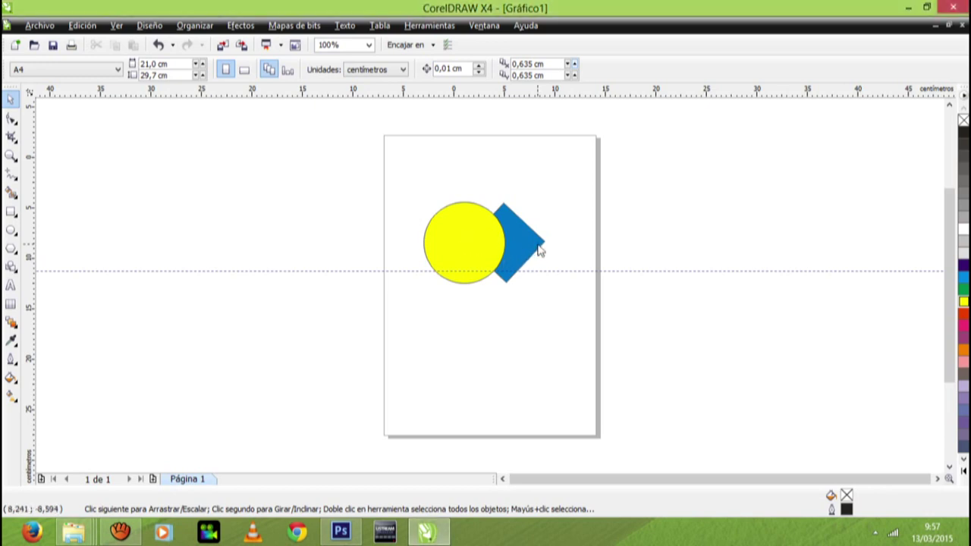
Step: Place the rotated blue square in front of the yellow circle using the order option "Delante de"
{"action": "left_click", "coordinate": [522, 241]}
{"action": "left_click", "coordinate": [522, 240]}
{"action": "left_click", "coordinate": [523, 239]}
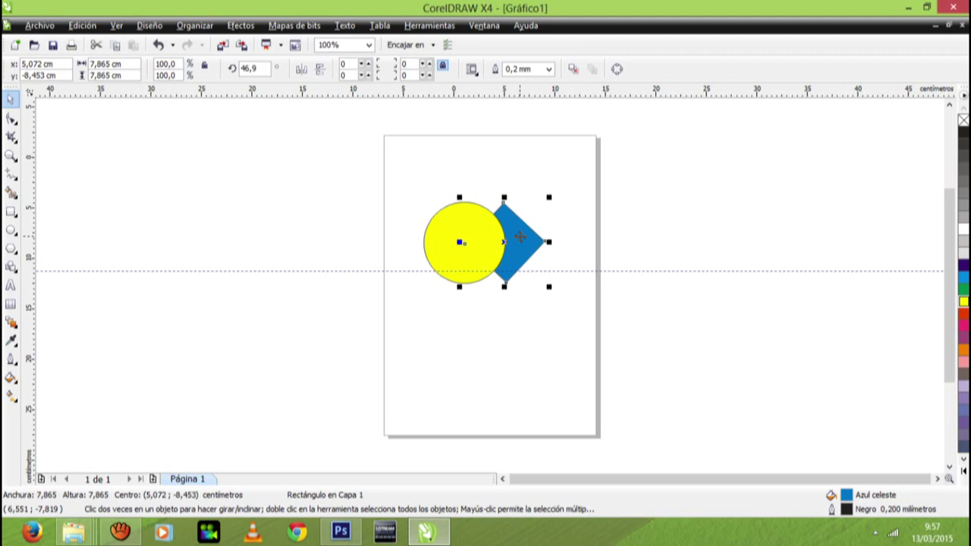
{"action": "left_click", "coordinate": [520, 236]}
{"action": "left_click", "coordinate": [519, 236]}
{"action": "right_click", "coordinate": [521, 239]}
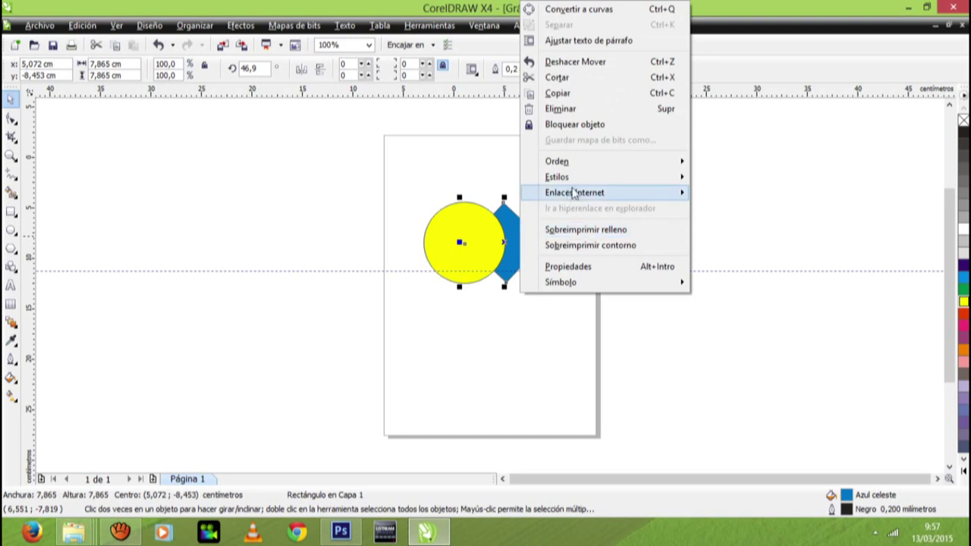
{"action": "mouse_move", "coordinate": [582, 169]}
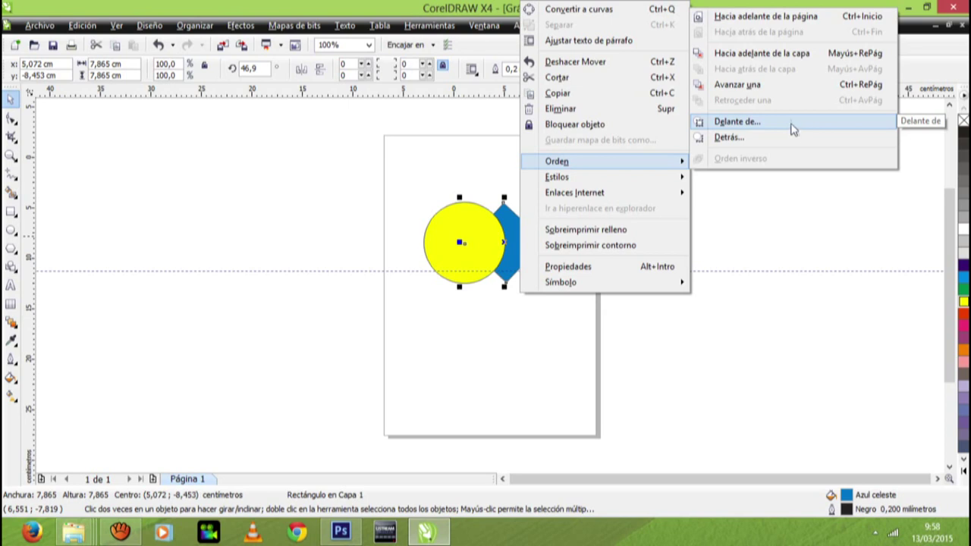
{"action": "left_click", "coordinate": [793, 127]}
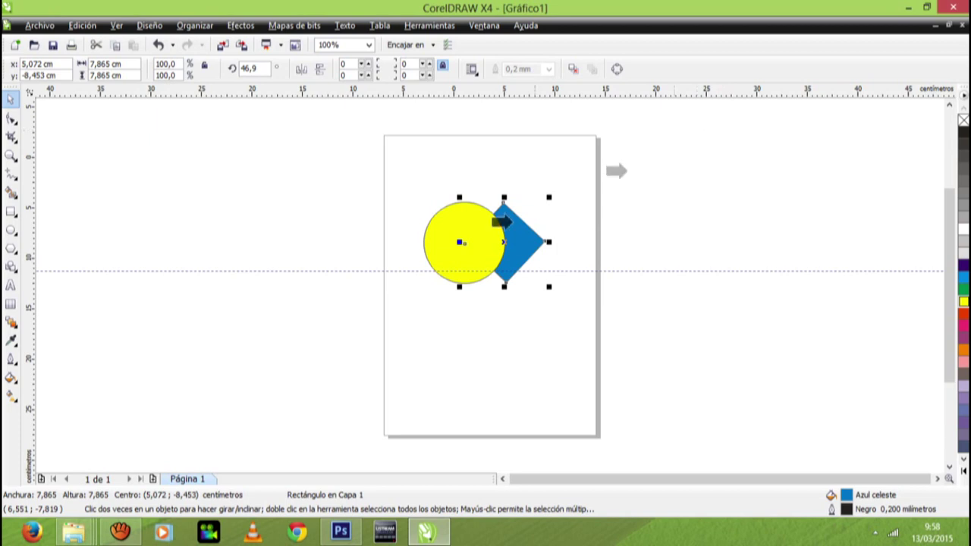
{"action": "left_click", "coordinate": [445, 242]}
{"action": "left_click", "coordinate": [445, 236]}
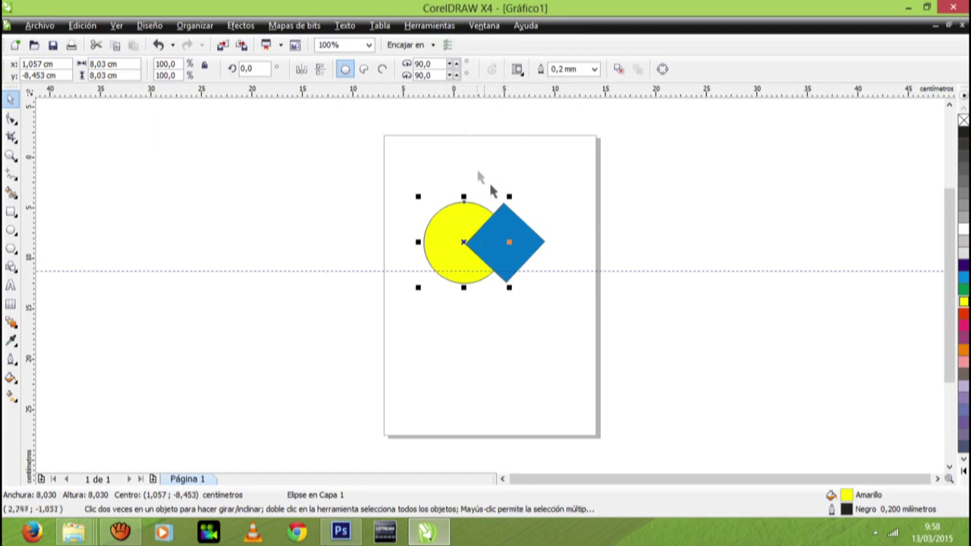
{"action": "left_click", "coordinate": [446, 262]}
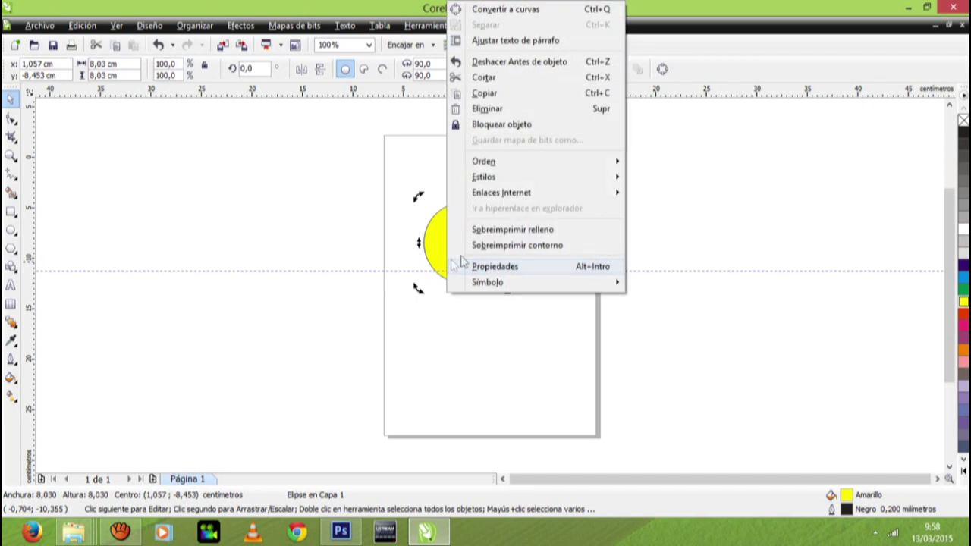
{"action": "mouse_move", "coordinate": [557, 162]}
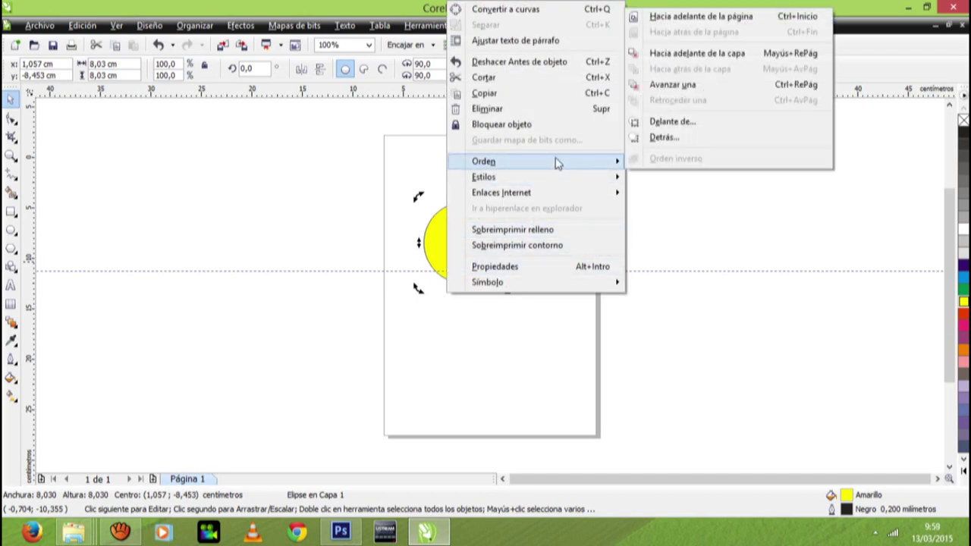
{"action": "left_click", "coordinate": [796, 17]}
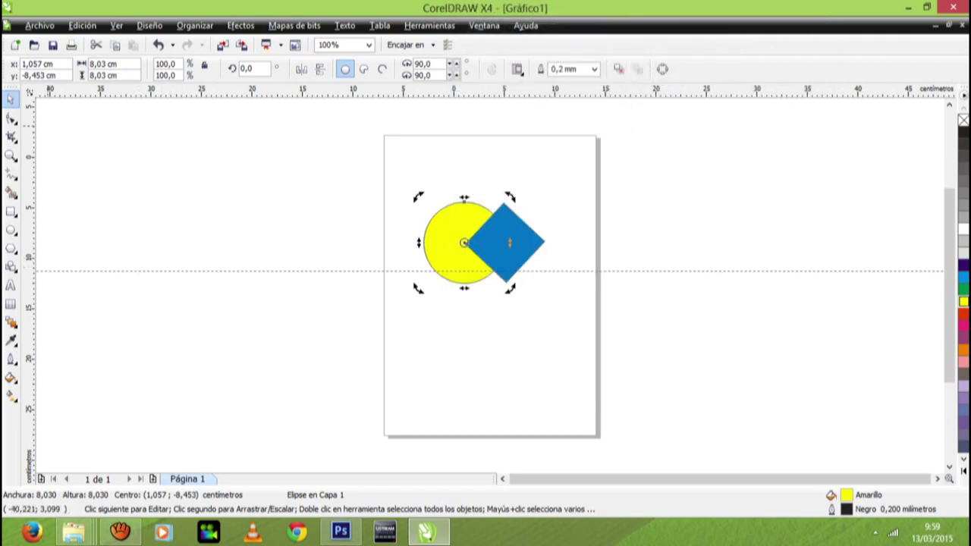
{"action": "left_click", "coordinate": [12, 213]}
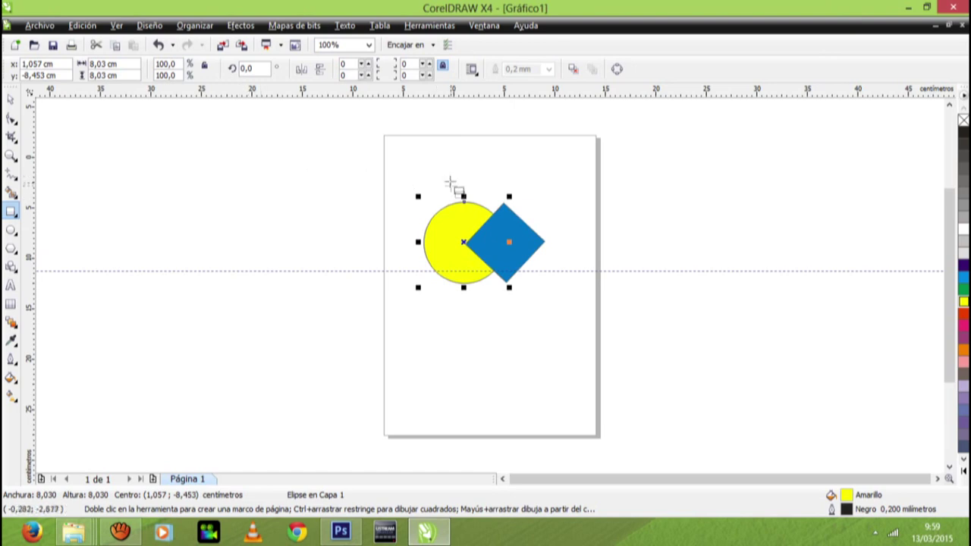
{"action": "left_click_drag", "start_coordinate": [463, 168], "coordinate": [672, 331]}
{"action": "left_click", "coordinate": [440, 158]}
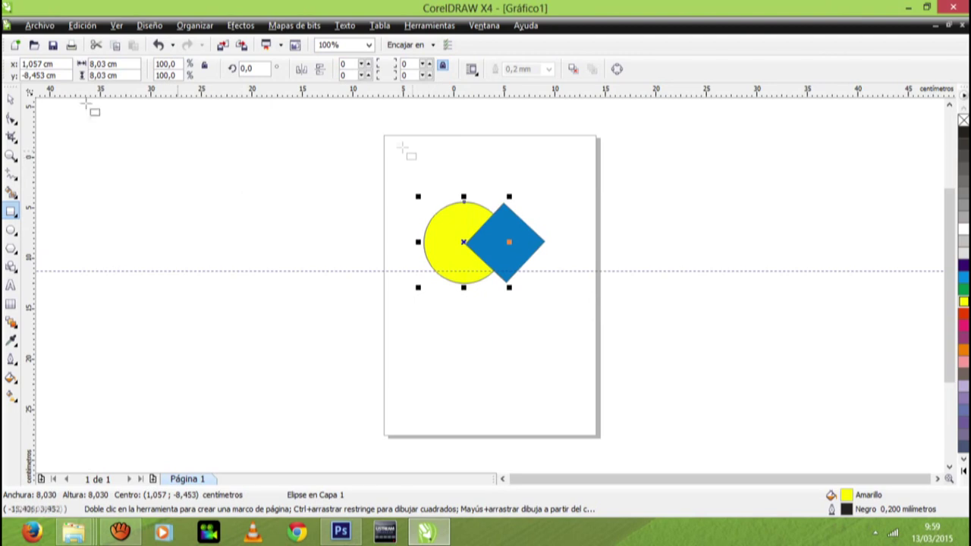
{"action": "left_click", "coordinate": [12, 99]}
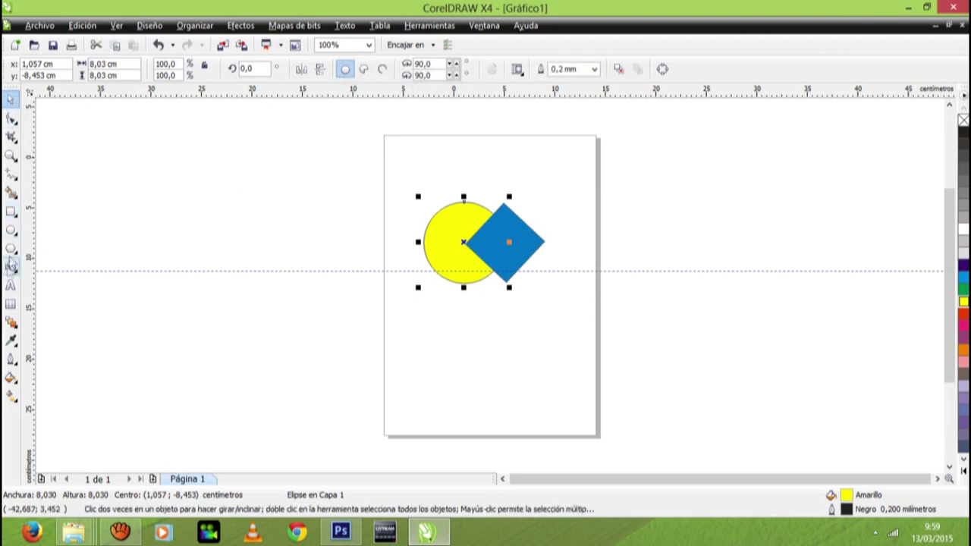
Step: Draw a square about 5.5 cm wide on the empty area beside the page and fill it with Verde
{"action": "left_click", "coordinate": [11, 213]}
{"action": "mouse_move", "coordinate": [173, 152]}
{"action": "left_mouse_down"}
{"action": "mouse_move", "coordinate": [229, 197]}
{"action": "mouse_move", "coordinate": [208, 167]}
{"action": "left_mouse_up"}
{"action": "left_click", "coordinate": [281, 164]}
{"action": "mouse_move", "coordinate": [968, 475]}
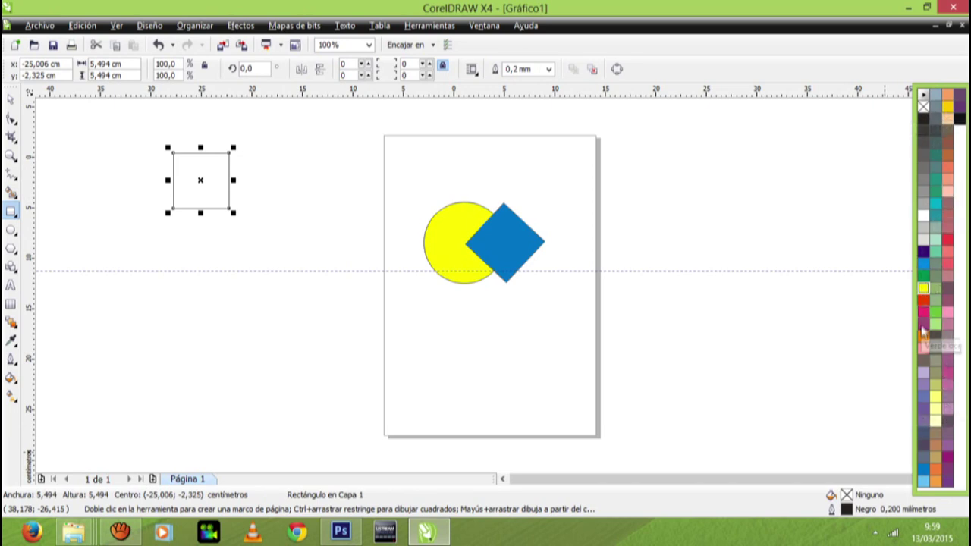
{"action": "left_click", "coordinate": [924, 277]}
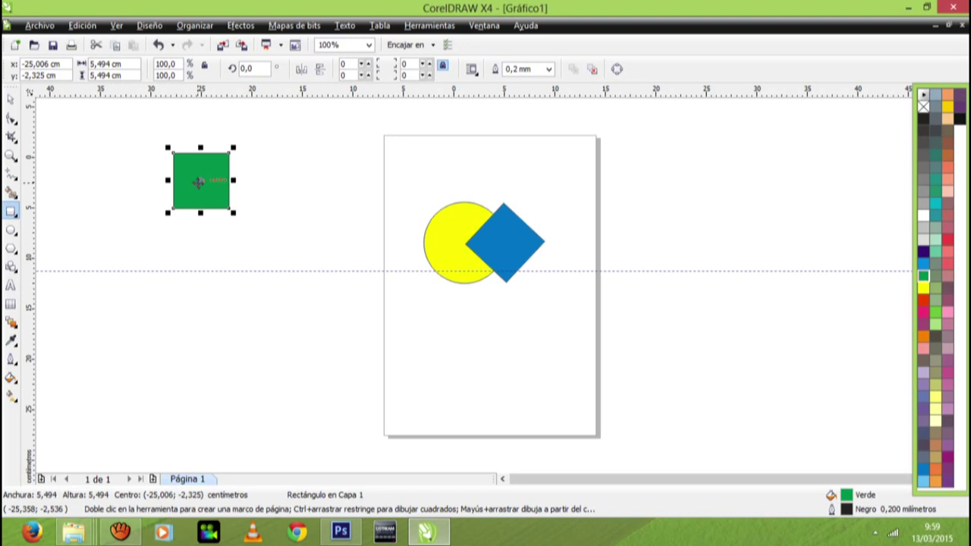
Step: Duplicate the green square, fill the copy with Violeta claro, and duplicate it again with a Negro fill
{"action": "key", "text": "ctrl+d"}
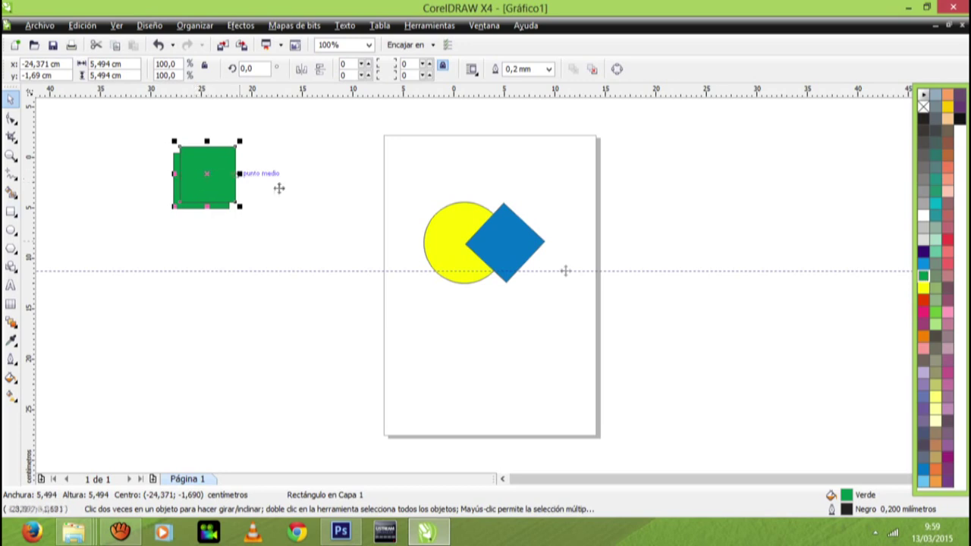
{"action": "left_click", "coordinate": [949, 313]}
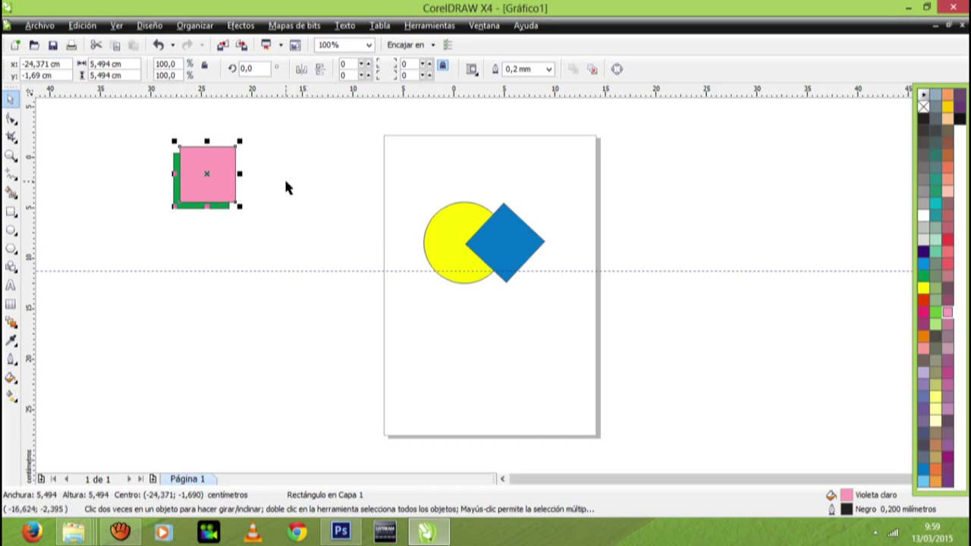
{"action": "key", "text": "ctrl+d"}
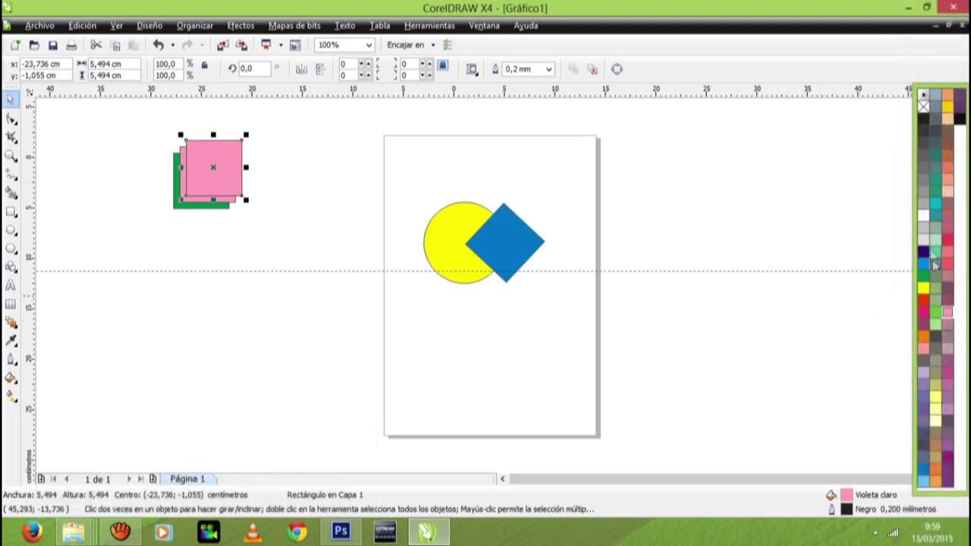
{"action": "left_click", "coordinate": [924, 119]}
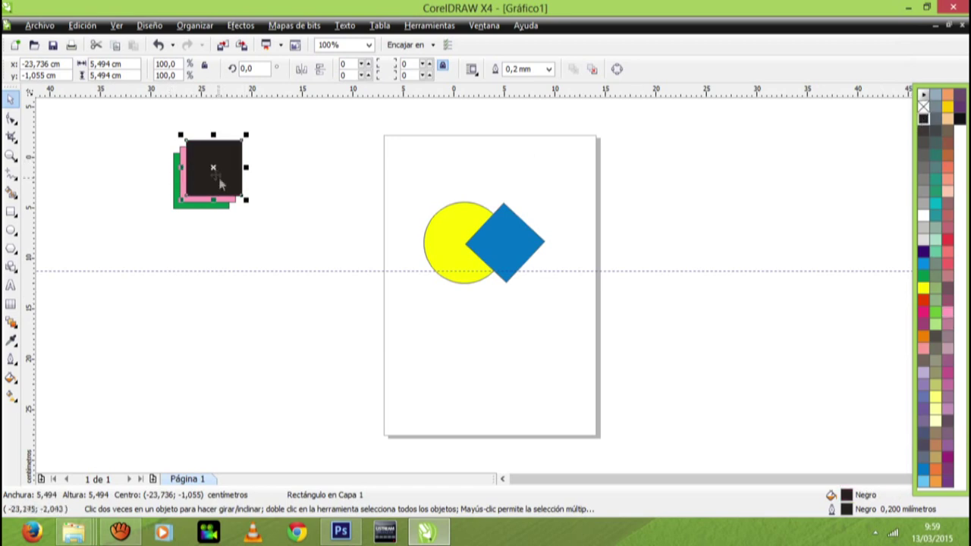
Step: Move the black square to the yellow circle's centre and the pink and green squares to overlapping positions beneath it
{"action": "left_click_drag", "start_coordinate": [214, 168], "coordinate": [465, 240]}
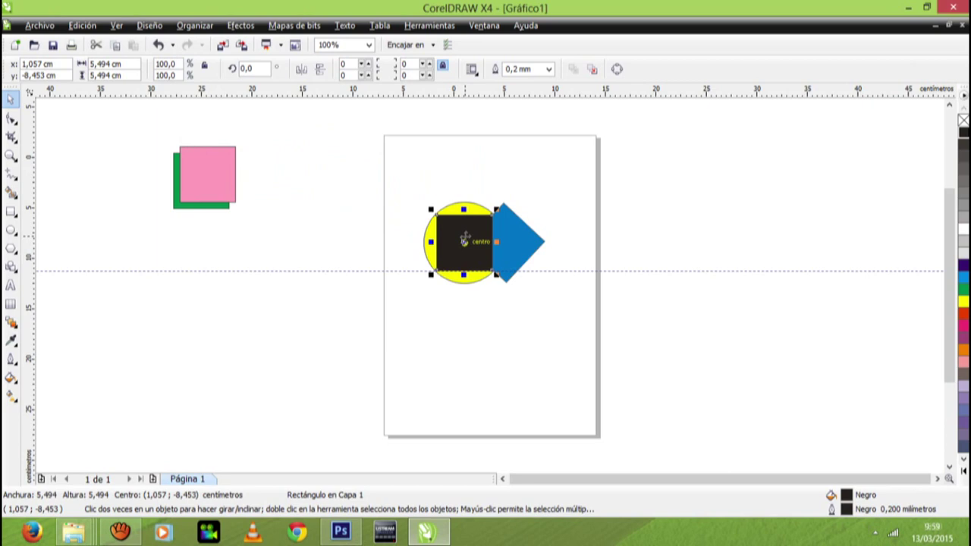
{"action": "left_click", "coordinate": [212, 161]}
{"action": "left_click_drag", "start_coordinate": [217, 168], "coordinate": [472, 253]}
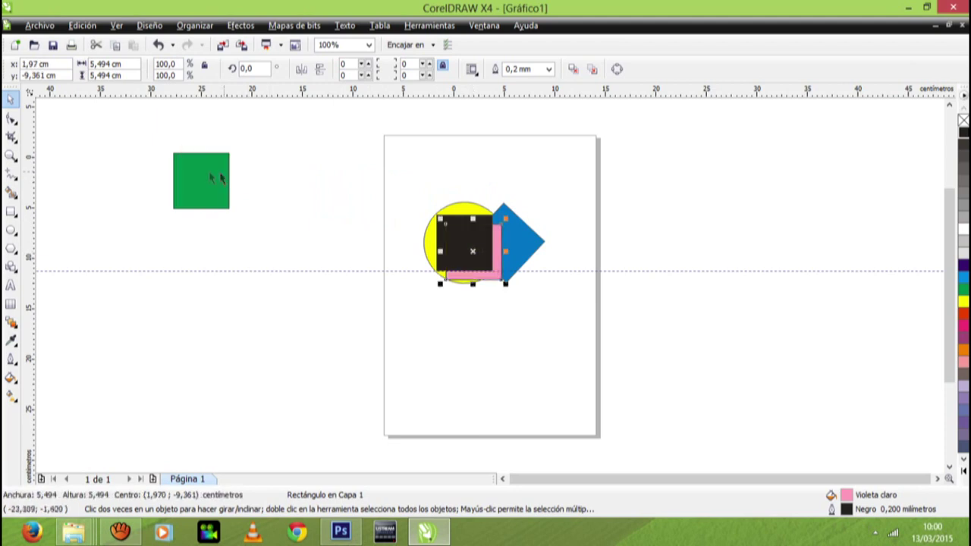
{"action": "left_click_drag", "start_coordinate": [221, 178], "coordinate": [446, 259]}
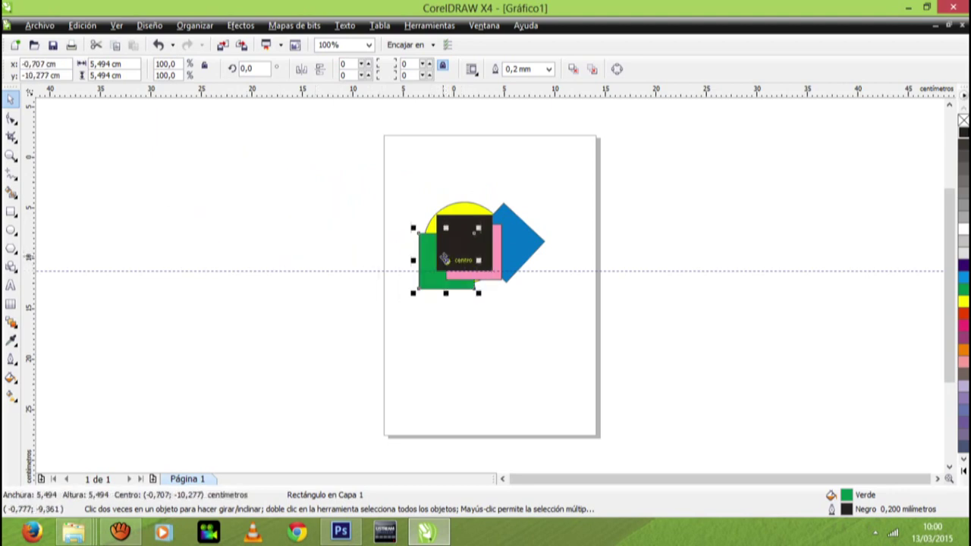
{"action": "left_click", "coordinate": [542, 161]}
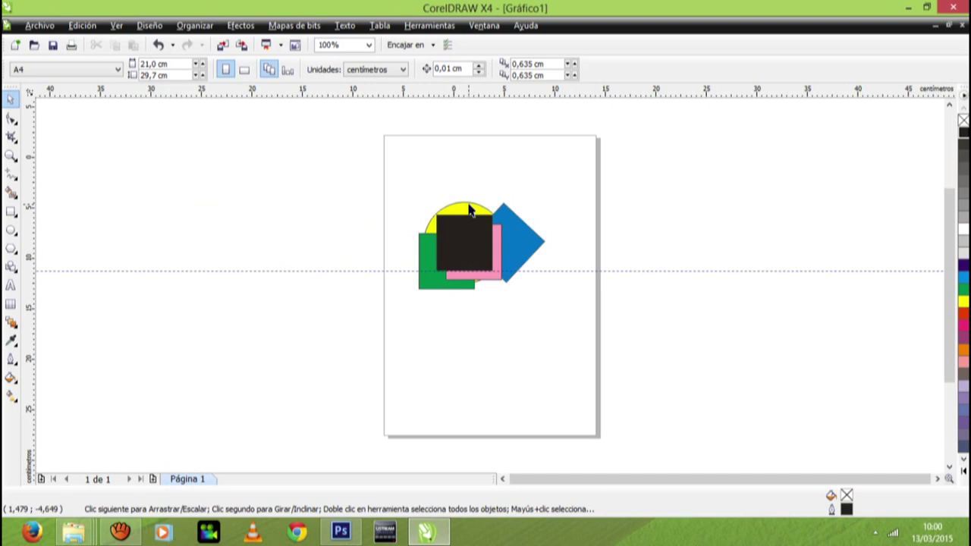
Step: Bring the rotated blue square to the front of the page, above all the other shapes
{"action": "left_click", "coordinate": [523, 234]}
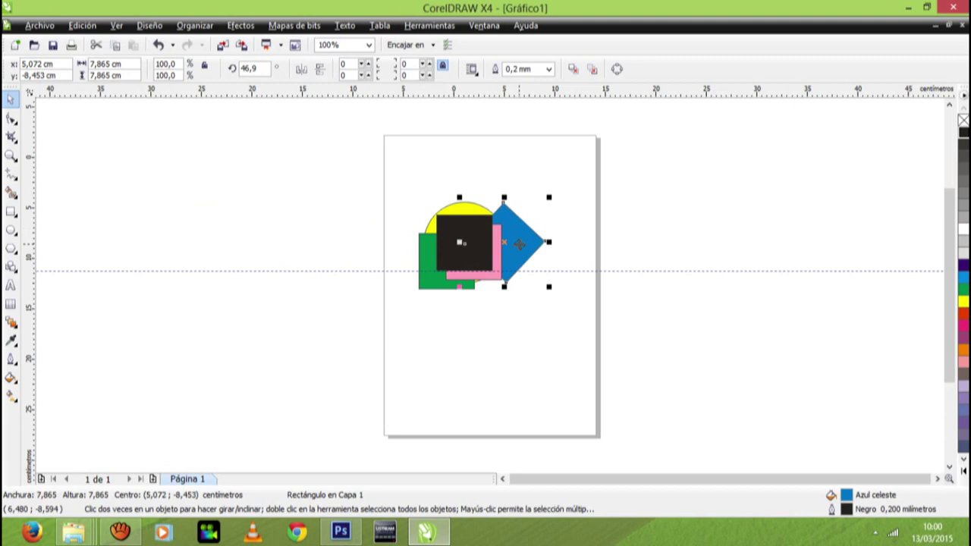
{"action": "right_click", "coordinate": [520, 244]}
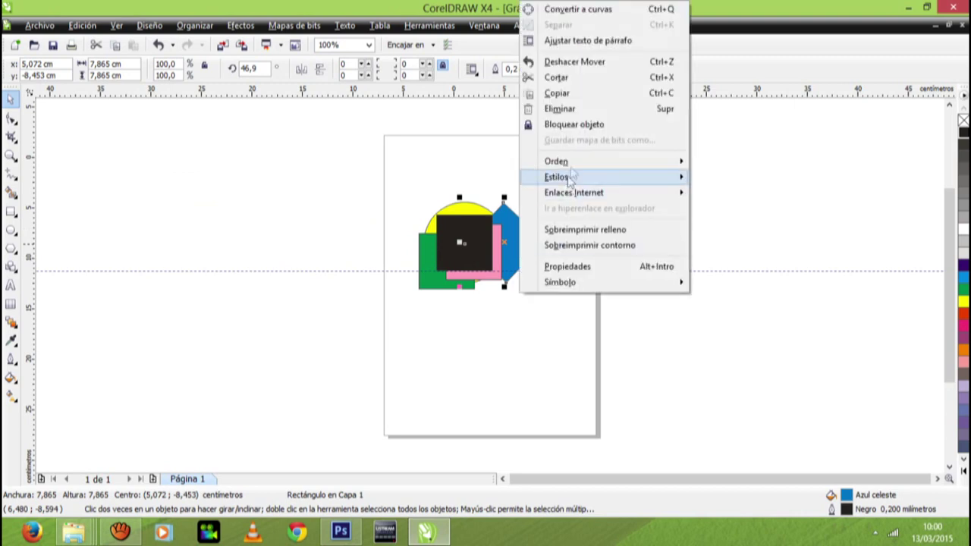
{"action": "mouse_move", "coordinate": [573, 170]}
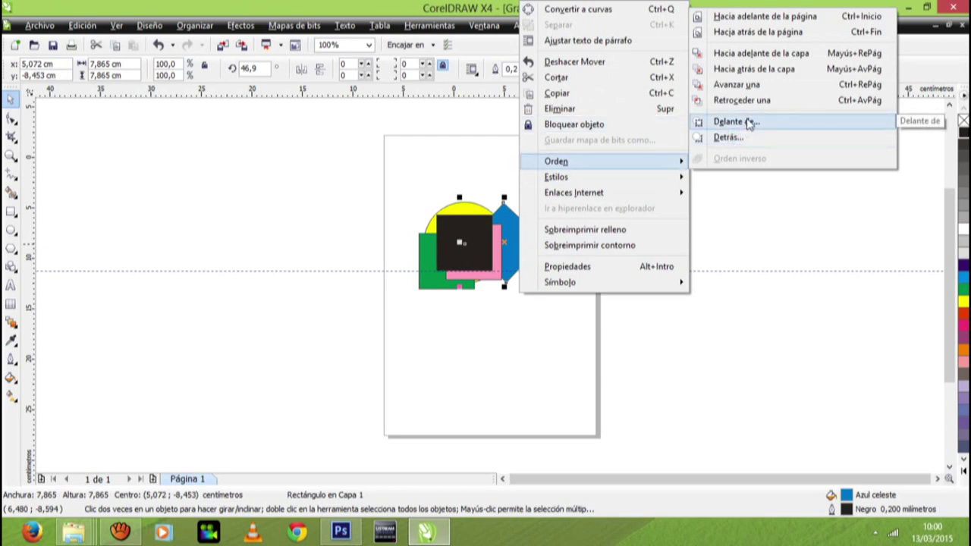
{"action": "left_click", "coordinate": [779, 23]}
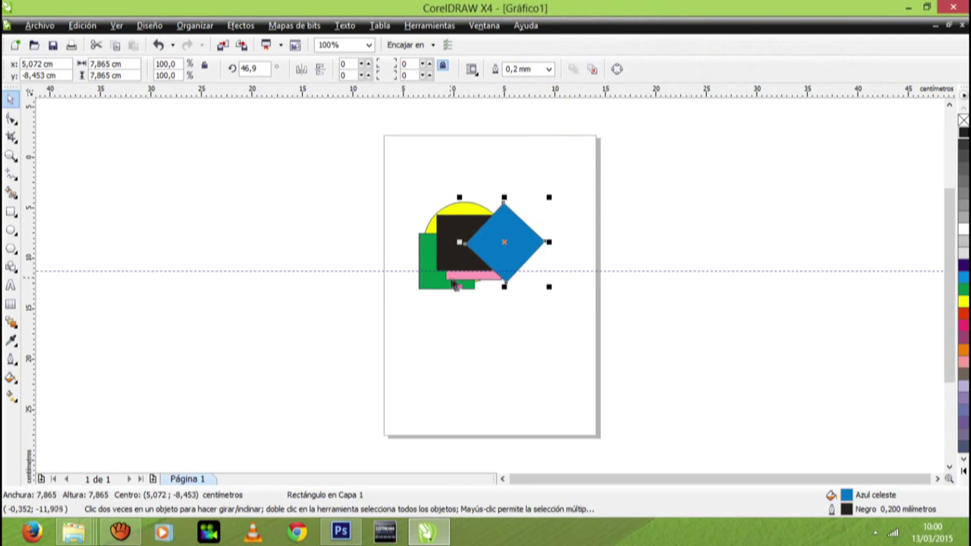
{"action": "left_click", "coordinate": [465, 209]}
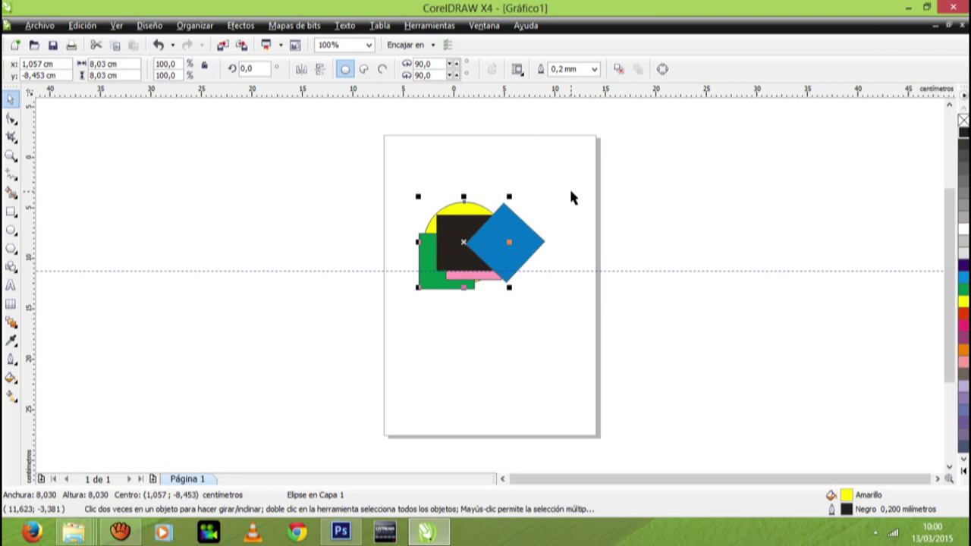
Step: Undo the edits one after another back to before the first added square was drawn
{"action": "key", "text": "ctrl+z"}
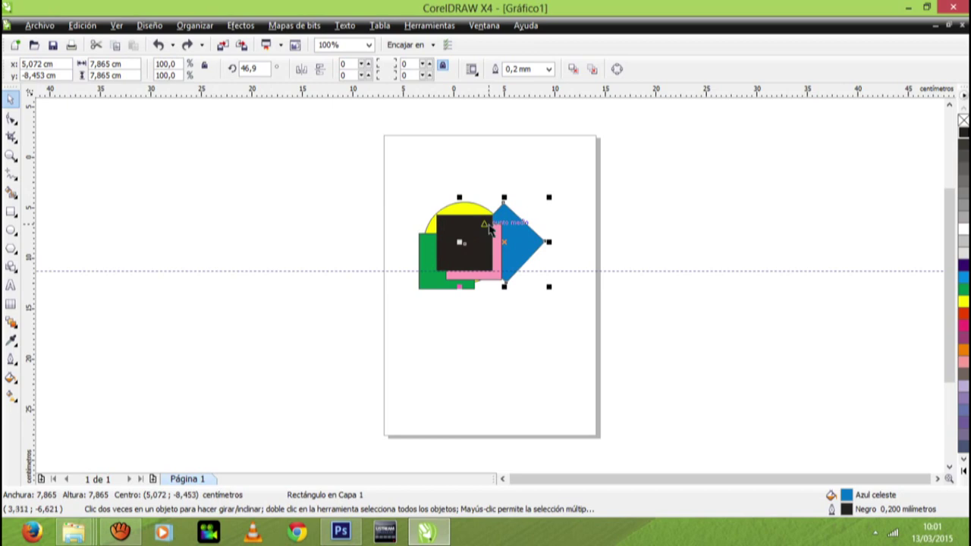
{"action": "left_click_drag", "start_coordinate": [427, 261], "coordinate": [182, 181]}
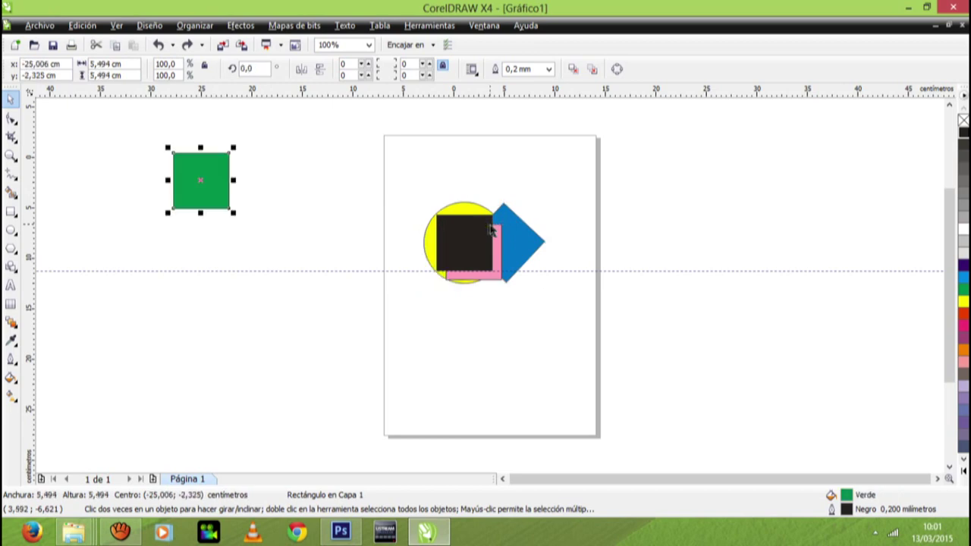
{"action": "key", "text": "Tab"}
{"action": "key", "text": "ctrl+r"}
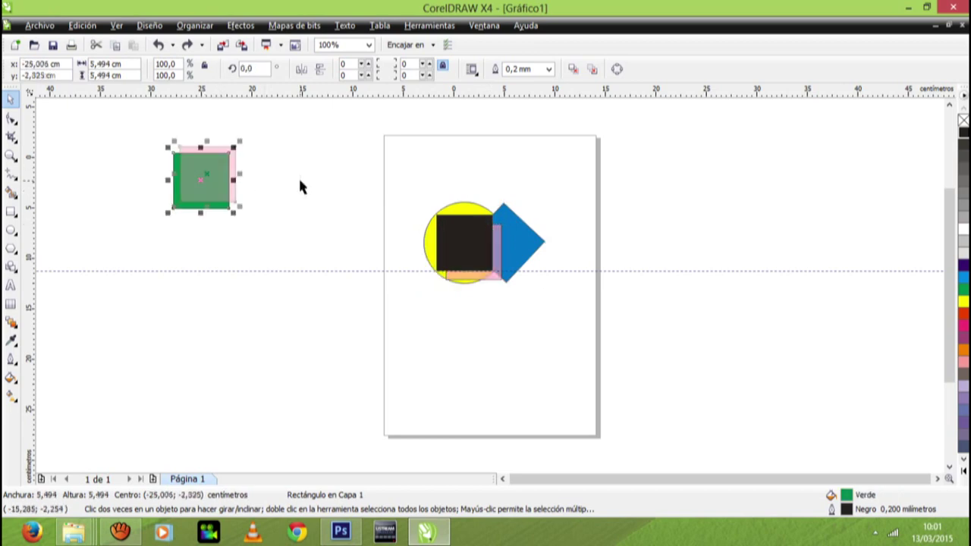
{"action": "key", "text": "Tab"}
{"action": "key", "text": "ctrl+r"}
{"action": "key", "text": "shift+Tab"}
{"action": "key", "text": "shift+Page_Up"}
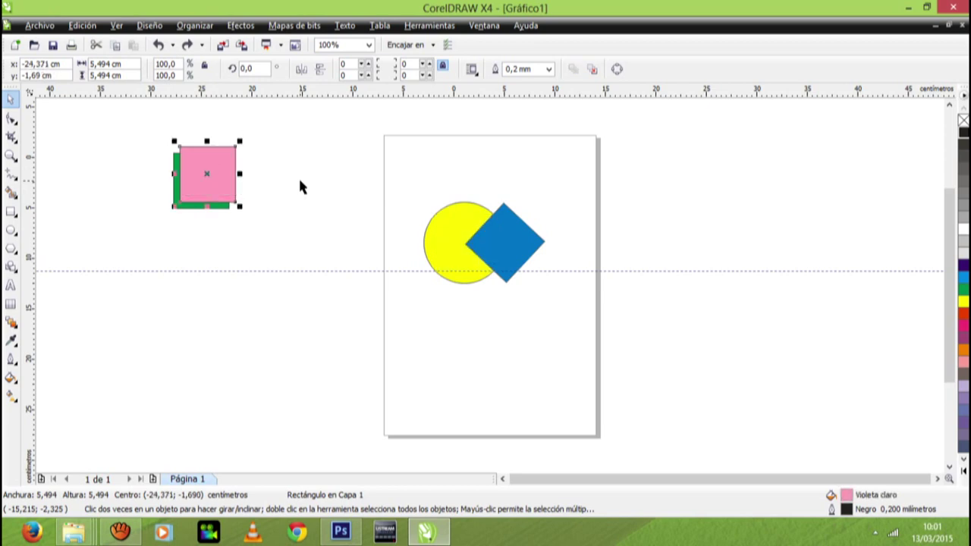
{"action": "key", "text": "Tab"}
{"action": "key", "text": "ctrl+r"}
{"action": "key", "text": "ctrl+r"}
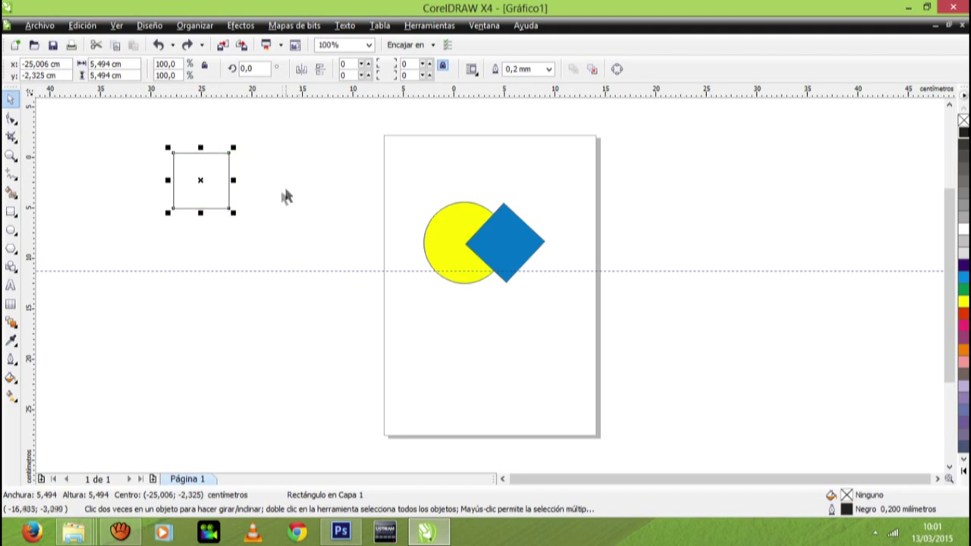
{"action": "key", "text": "Delete"}
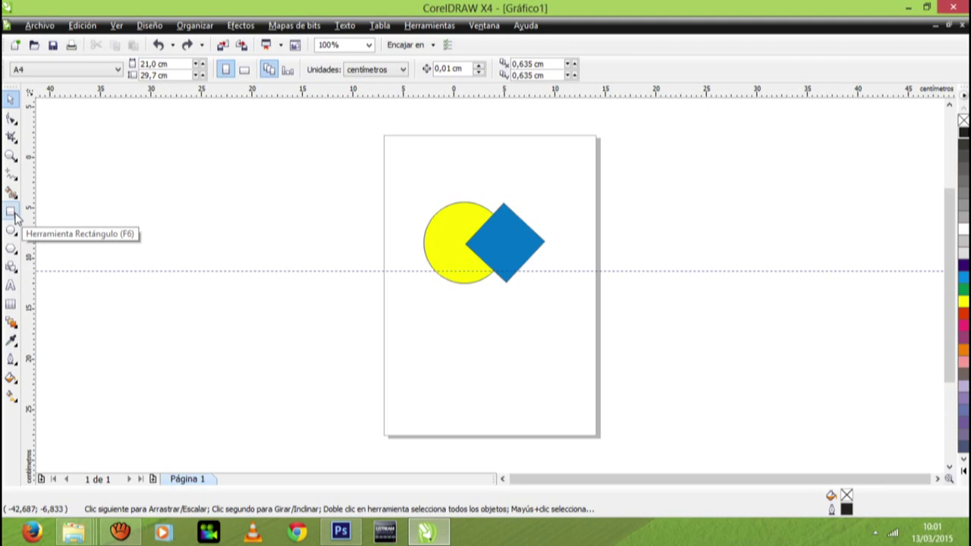
Step: Redo all the undone edits, from drawing the added square through bringing the blue square to the front
{"action": "key", "text": "ctrl+z"}
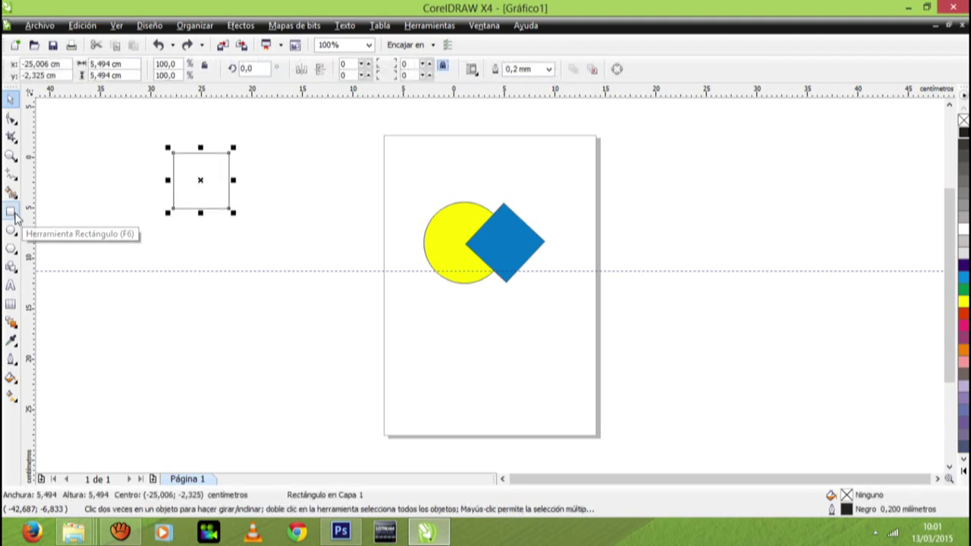
{"action": "key", "text": "ctrl+shift+z"}
{"action": "key", "text": "ctrl+shift+z"}
{"action": "key", "text": "ctrl+shift+z"}
{"action": "key", "text": "ctrl+shift+z"}
{"action": "key", "text": "ctrl+shift+z"}
{"action": "key", "text": "ctrl+shift+z"}
{"action": "key", "text": "ctrl+shift+z"}
{"action": "key", "text": "ctrl+shift+z"}
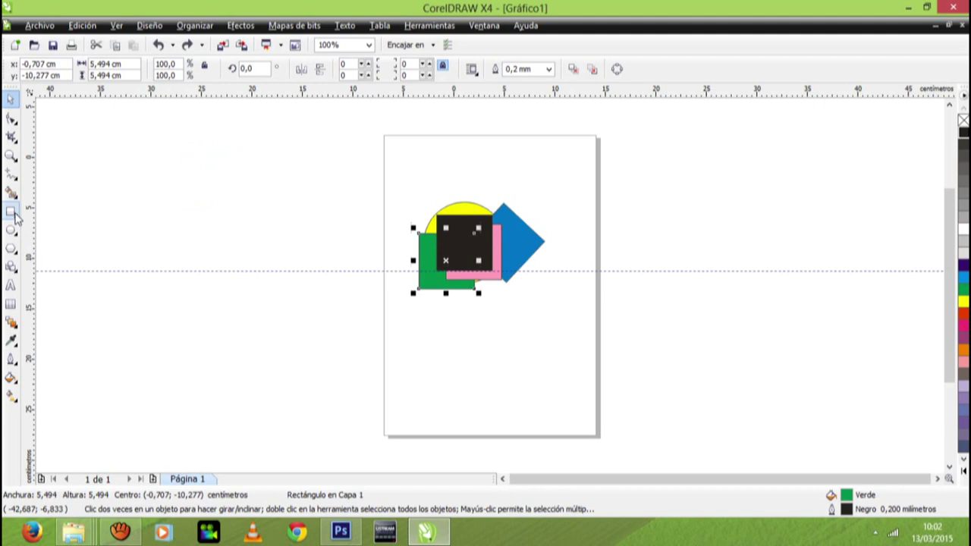
{"action": "key", "text": "ctrl+shift+z"}
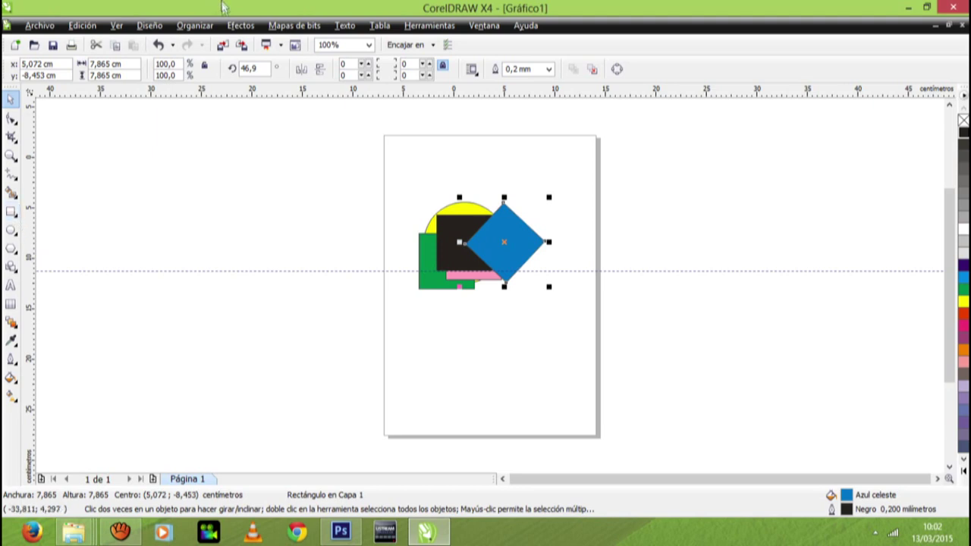
Step: Undo the last two edits, the blue square's reordering and the green square's move, and redo both
{"action": "left_click", "coordinate": [158, 46]}
{"action": "left_click", "coordinate": [158, 45]}
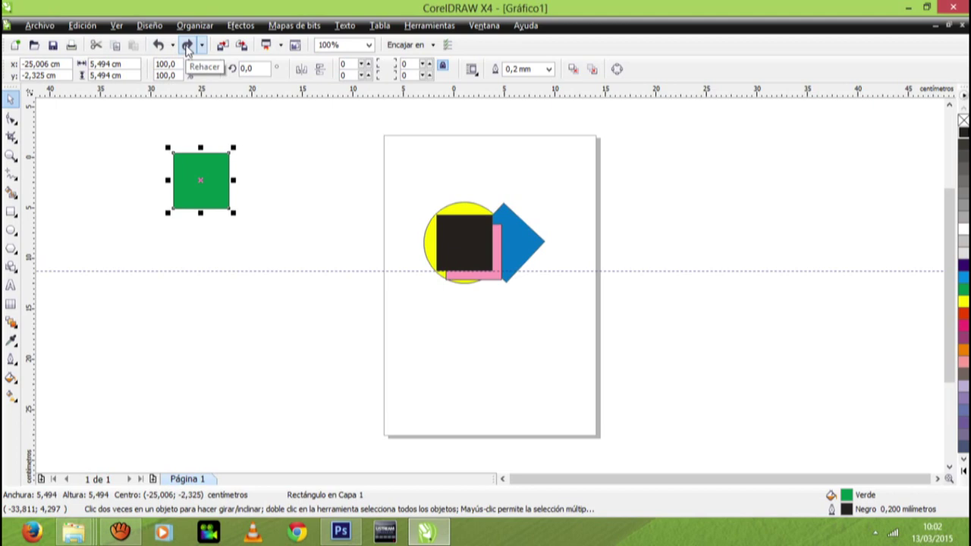
{"action": "left_click", "coordinate": [186, 46]}
{"action": "left_click", "coordinate": [186, 46]}
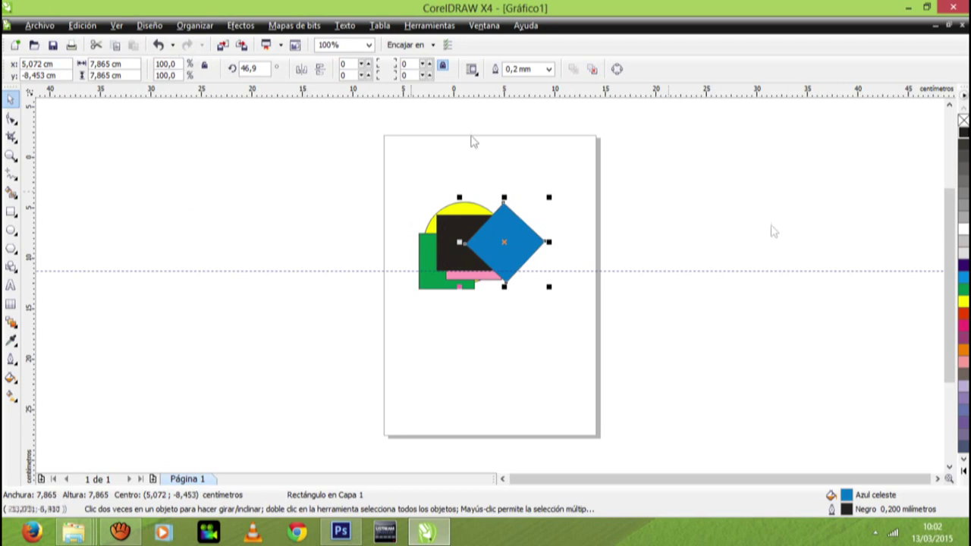
{"action": "mouse_move", "coordinate": [970, 542]}
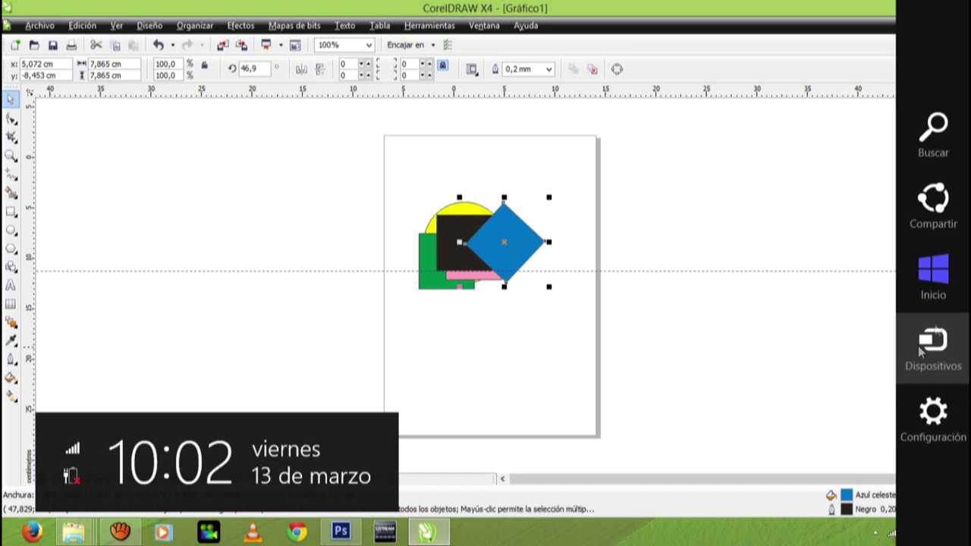
{"action": "left_click", "coordinate": [760, 174]}
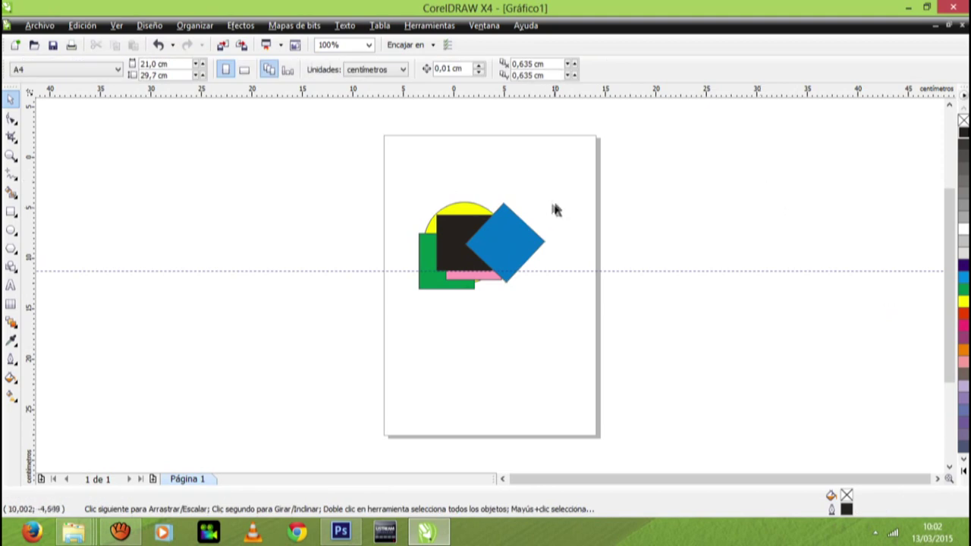
Step: Undo bringing the rotated blue square to the front and open the object commands for that square
{"action": "left_click", "coordinate": [477, 234]}
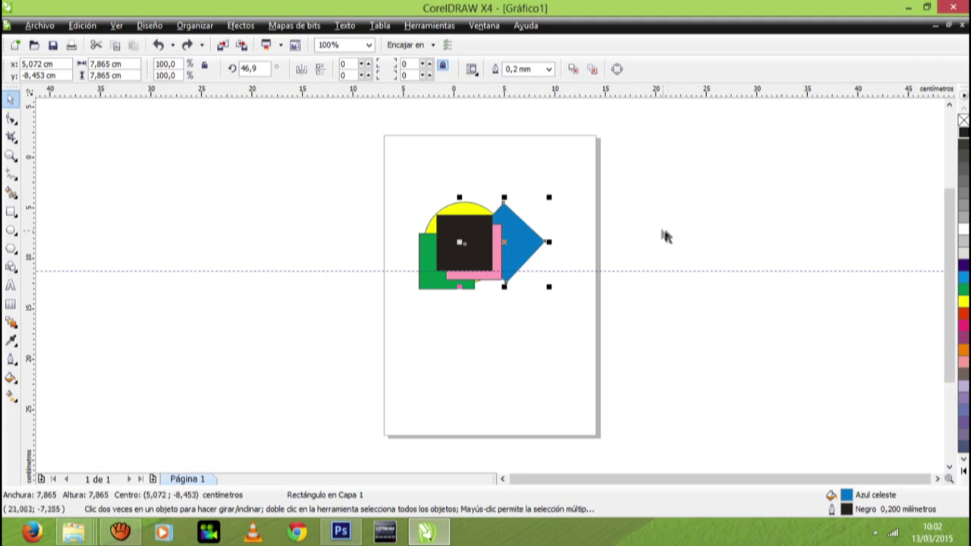
{"action": "right_click", "coordinate": [531, 240]}
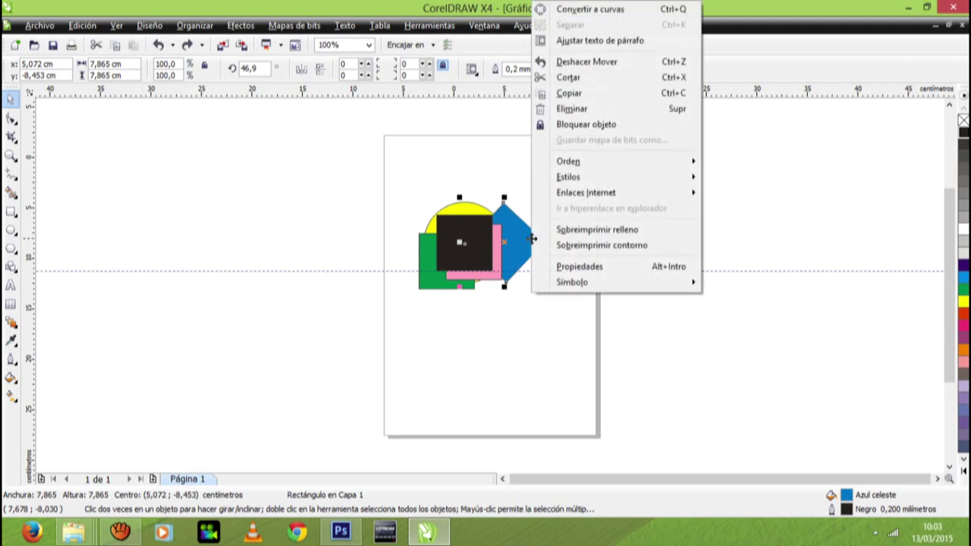